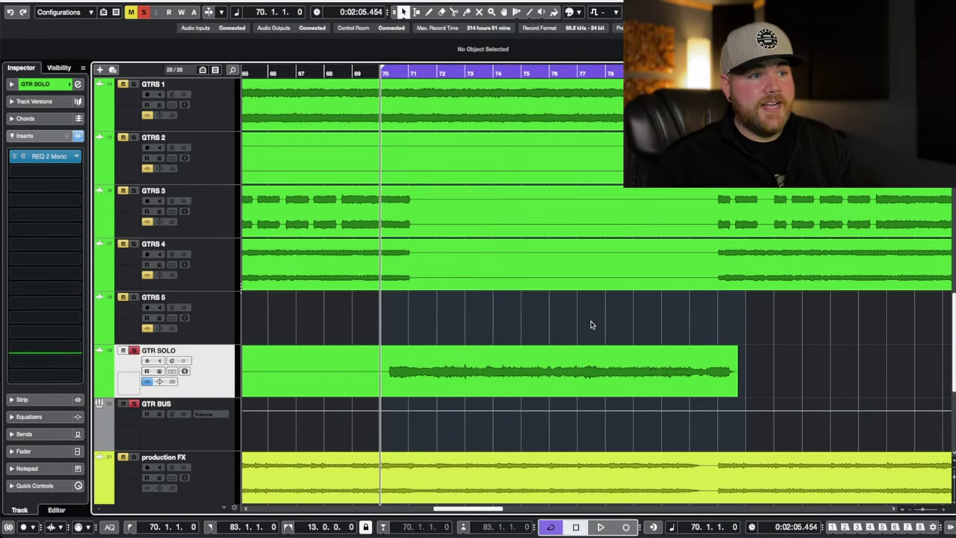
# - Select the guitar solo event on the GTR SOLO track, spanning bars 70–82
pyautogui.click(632, 348)
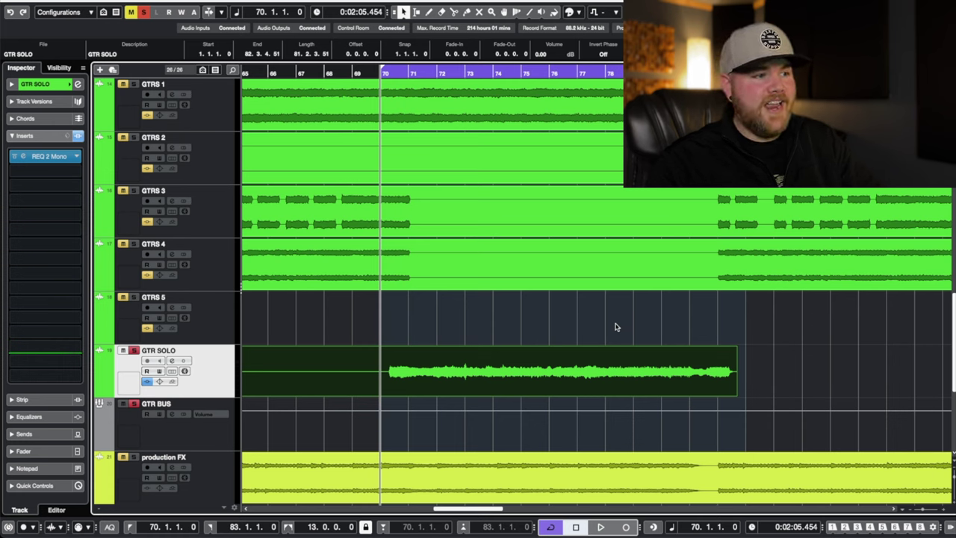
# - Open the GTR SOLO REQ 2 Mono equalizer, reposition its window, and audition the solo
pyautogui.click(41, 160)
pyautogui.moveTo(427, 76); pyautogui.dragTo(437, 73)
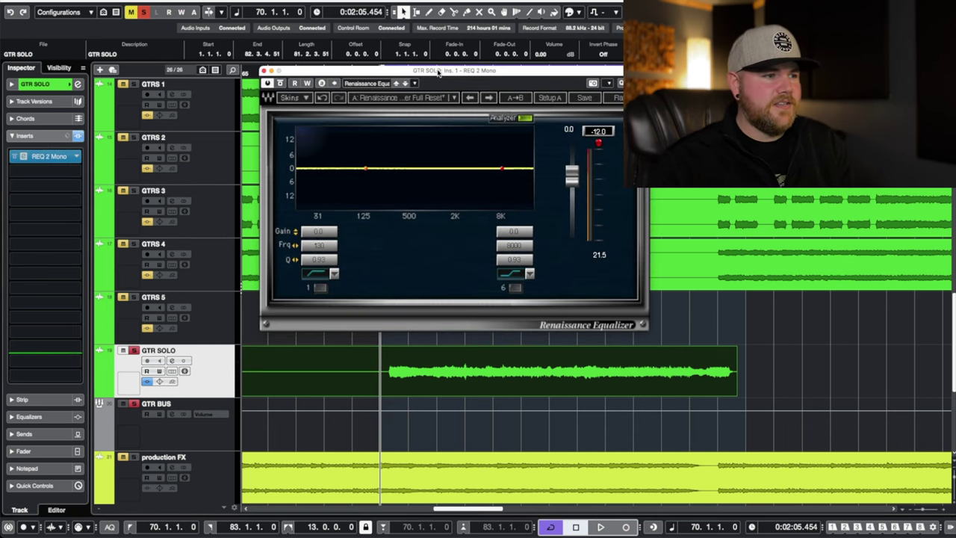
pyautogui.press('space')
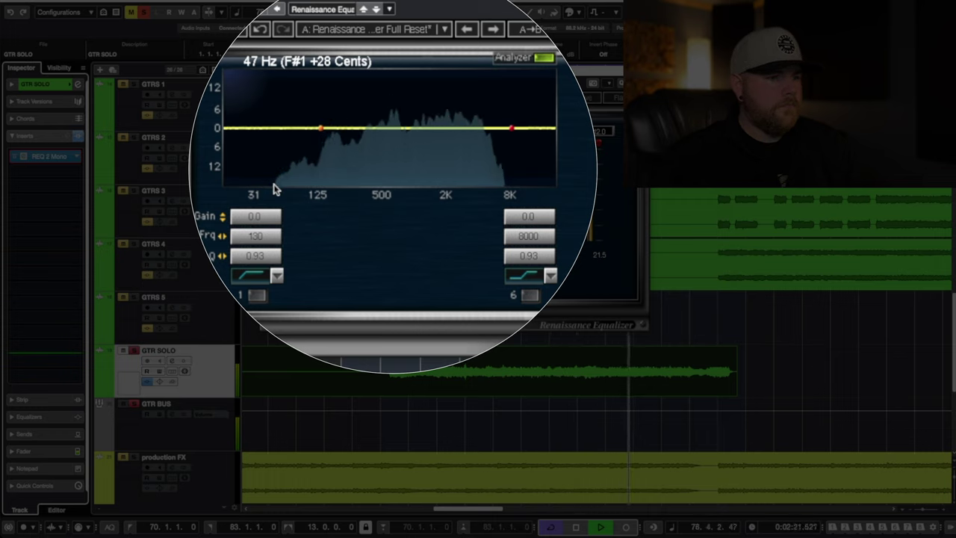
pyautogui.press('space')
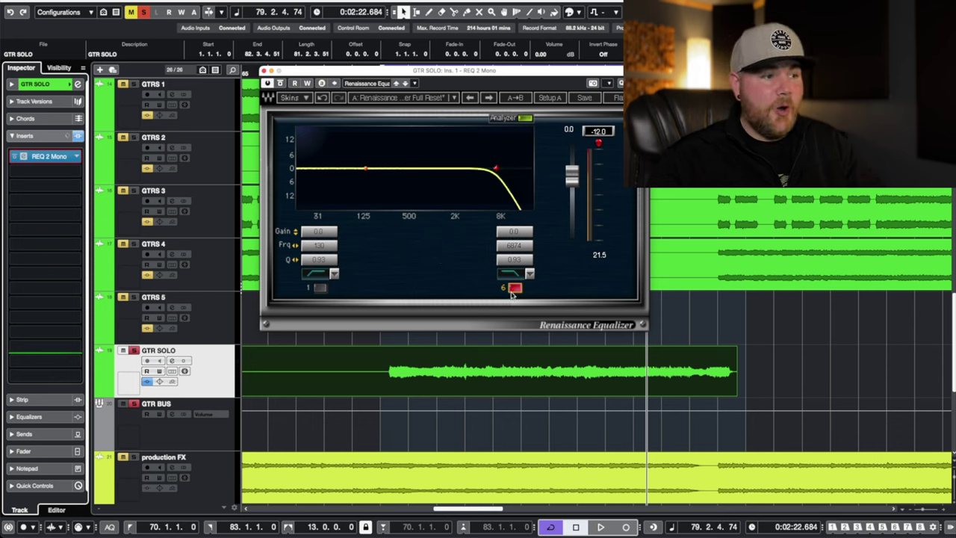
# - Drop the band 6 high-cut toward 107 Hz and listen to the muffled solo
pyautogui.moveTo(525, 246)
pyautogui.mouseDown()
pyautogui.moveTo(525, 303)
pyautogui.moveTo(536, 254)
pyautogui.moveTo(512, 249)
pyautogui.mouseUp()
pyautogui.press('space')
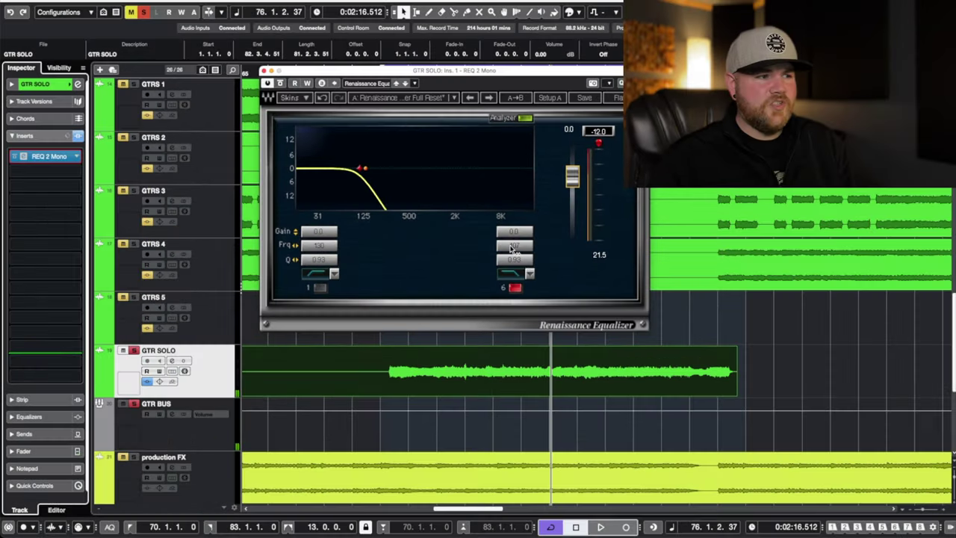
# - Disable the band 6 high-cut at 21357 Hz and enable a 25 Hz band 1 low-cut with Q 0.93
pyautogui.click(515, 287)
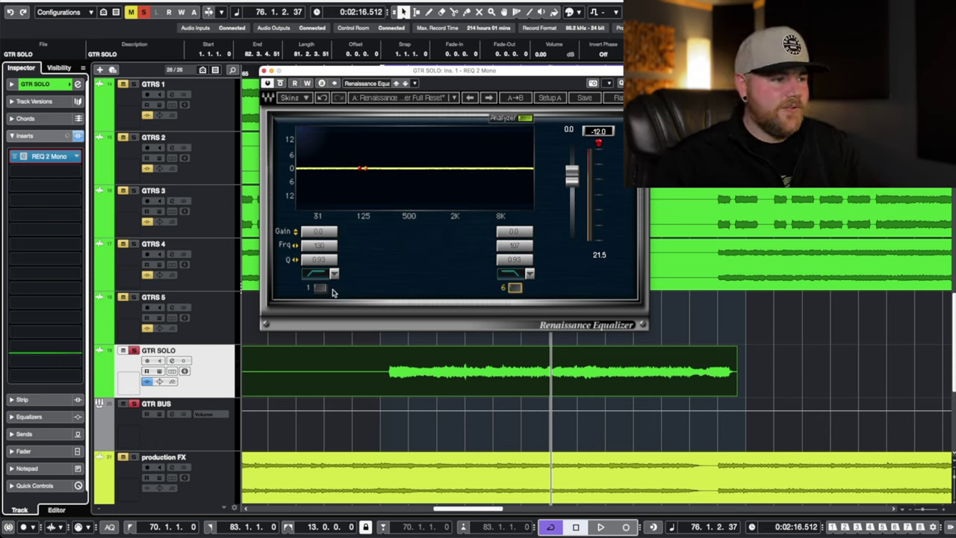
pyautogui.moveTo(326, 248); pyautogui.dragTo(330, 252)
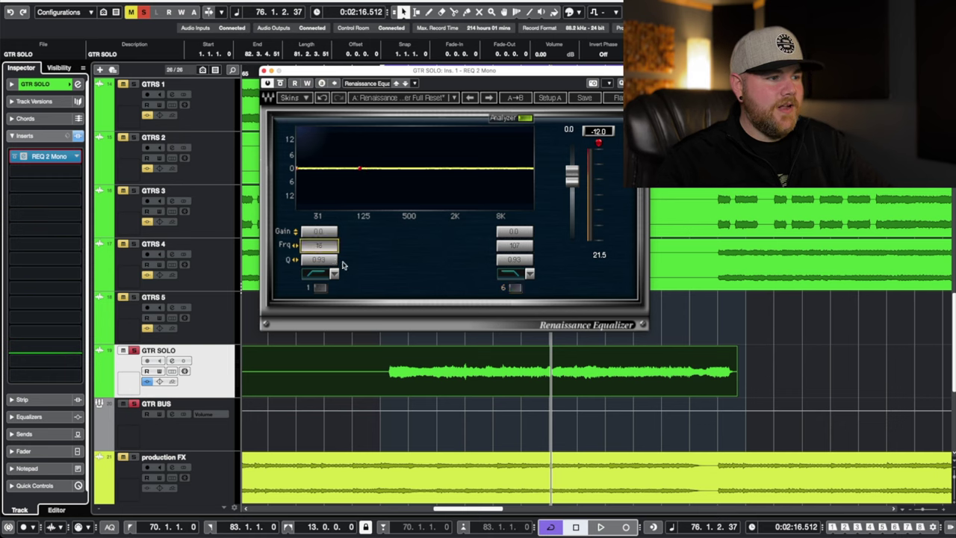
pyautogui.click(320, 288)
pyautogui.moveTo(515, 248); pyautogui.dragTo(515, 243)
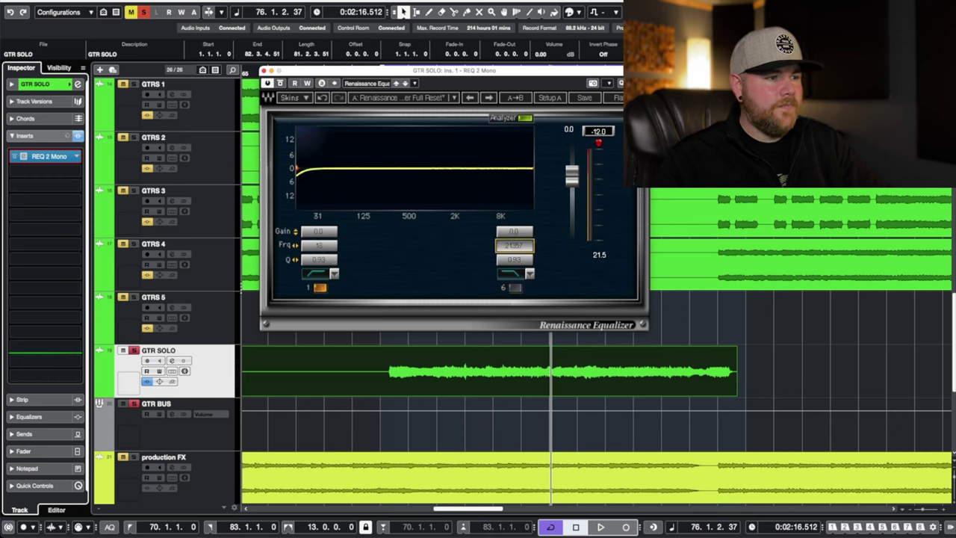
pyautogui.moveTo(325, 249); pyautogui.dragTo(317, 259)
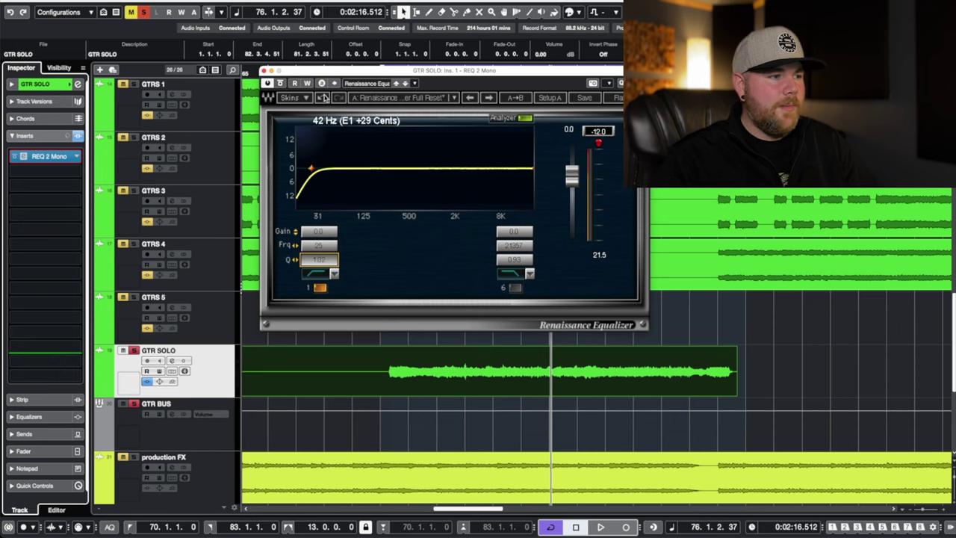
pyautogui.hotkey('ctrl', 'z')
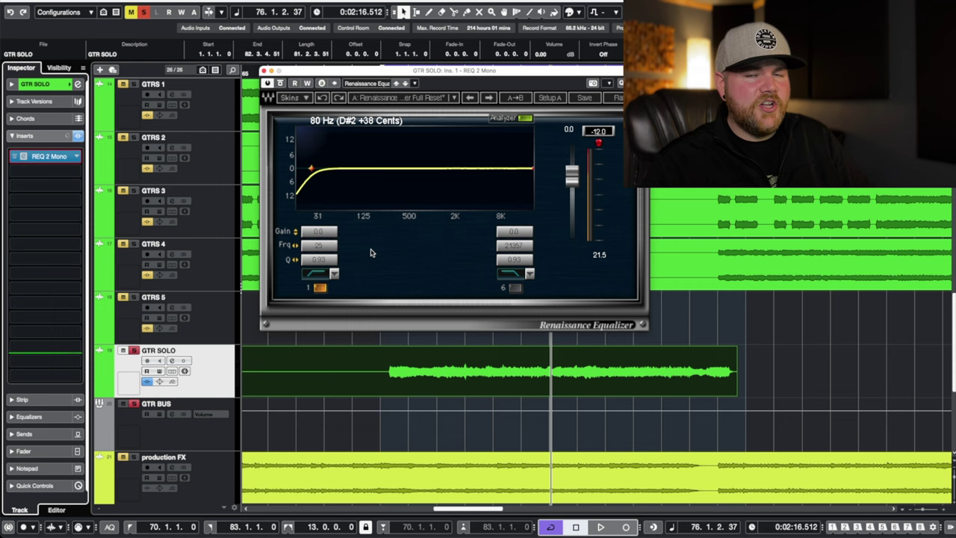
# - Sweep the band 1 high-pass up, then settle it at 119 Hz during playback
pyautogui.press('space')
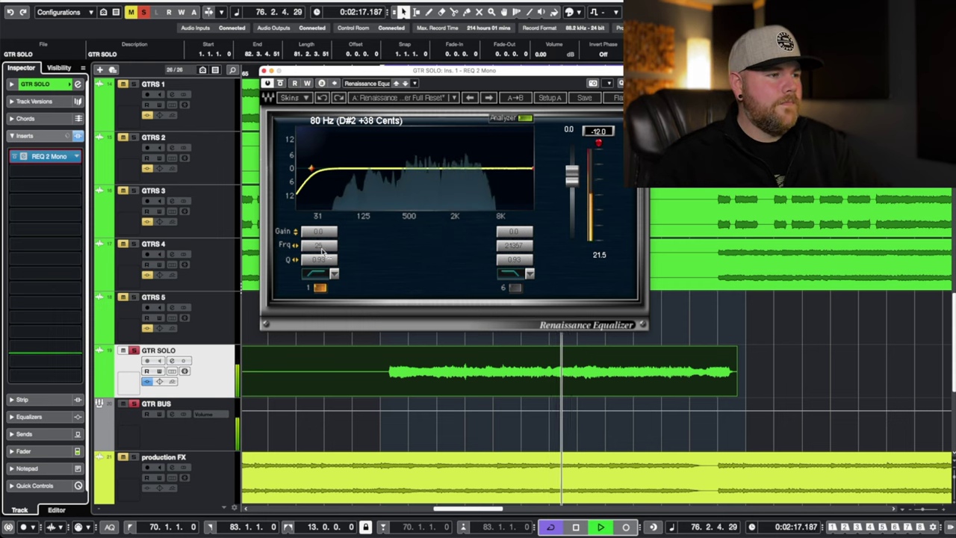
pyautogui.moveTo(319, 245); pyautogui.dragTo(319, 170)
pyautogui.press('space')
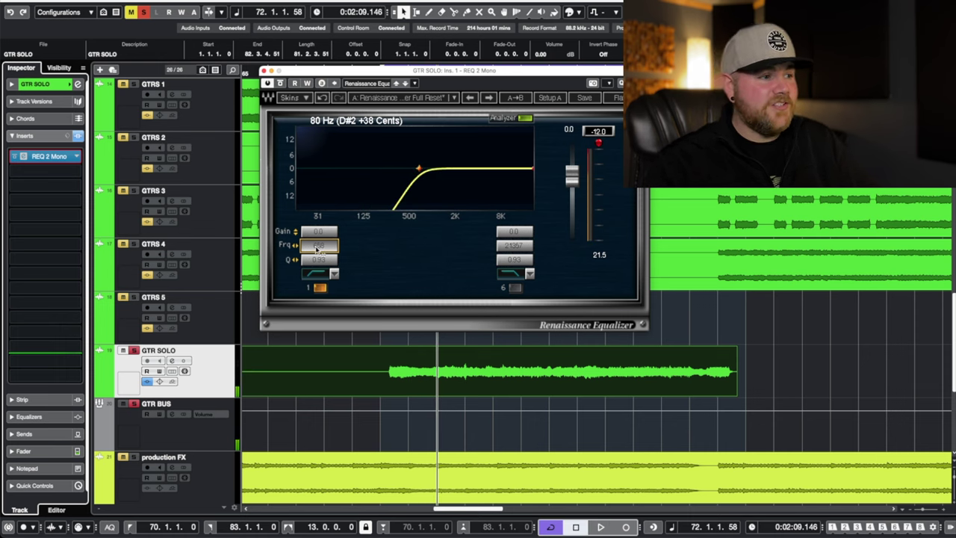
pyautogui.press('space')
pyautogui.moveTo(323, 248); pyautogui.dragTo(323, 263)
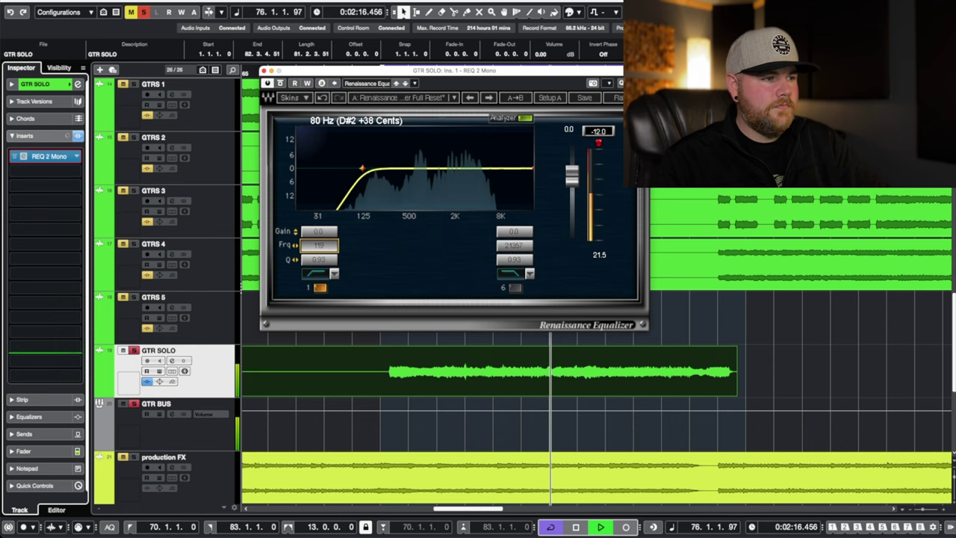
pyautogui.press('space')
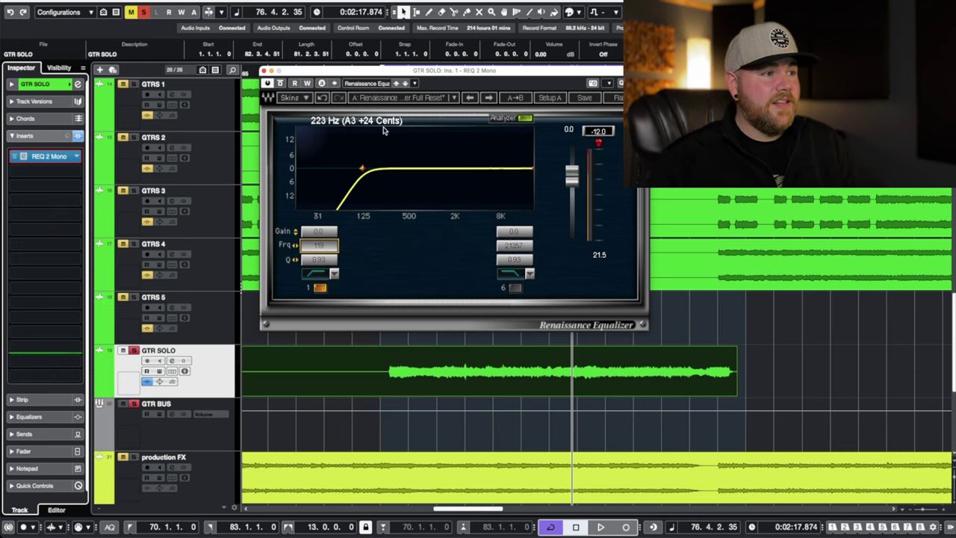
# - Loop bars 70–72 and A/B the 119 Hz high-pass on the solo, leaving it enabled
pyautogui.moveTo(423, 73); pyautogui.dragTo(456, 71)
pyautogui.keyDown('alt'); pyautogui.click(435, 69); pyautogui.keyUp('alt')
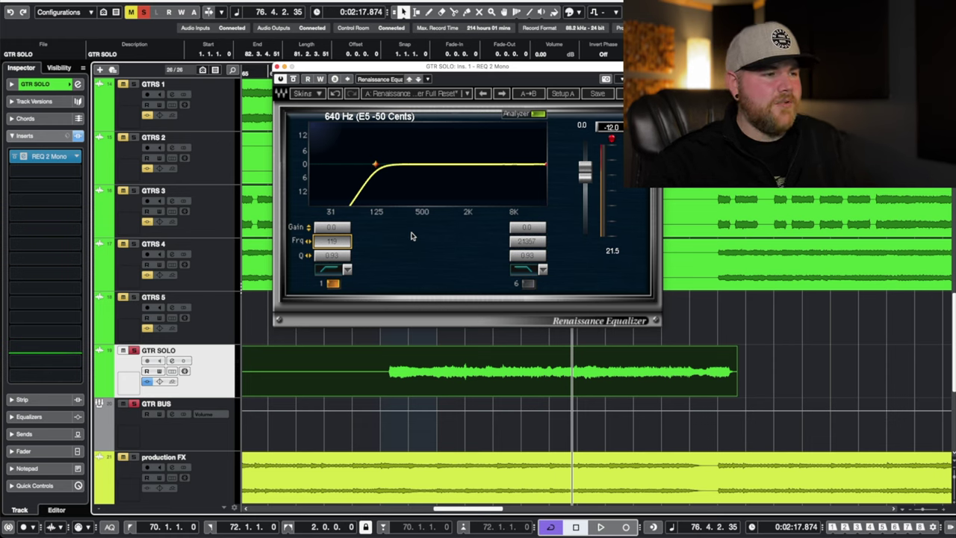
pyautogui.click(332, 283)
pyautogui.press('KP_Subtract')
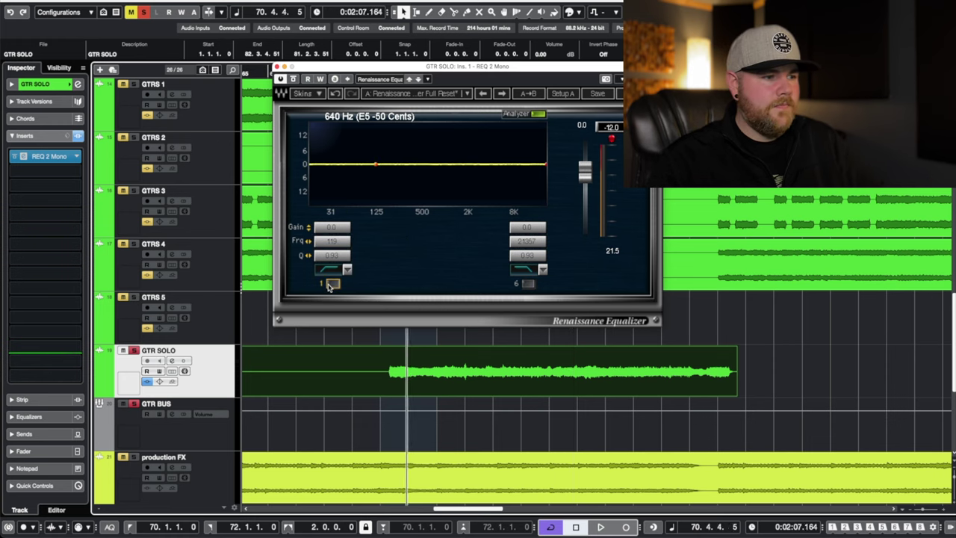
pyautogui.press('space')
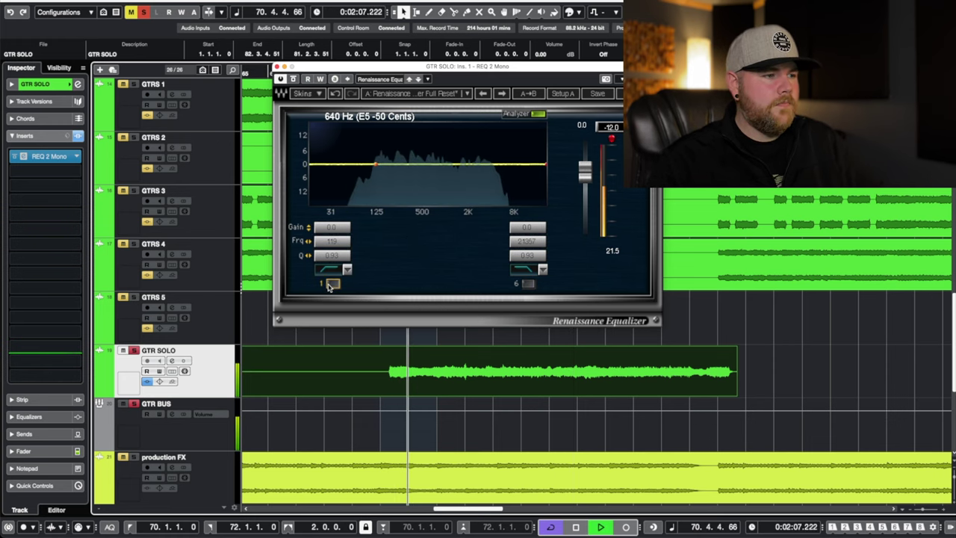
pyautogui.press('KP_Subtract')
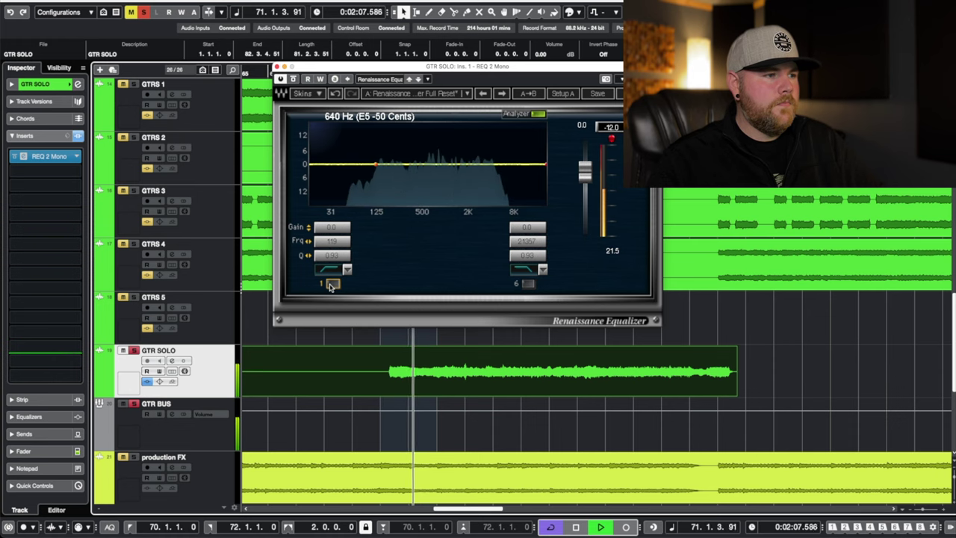
pyautogui.click(332, 285)
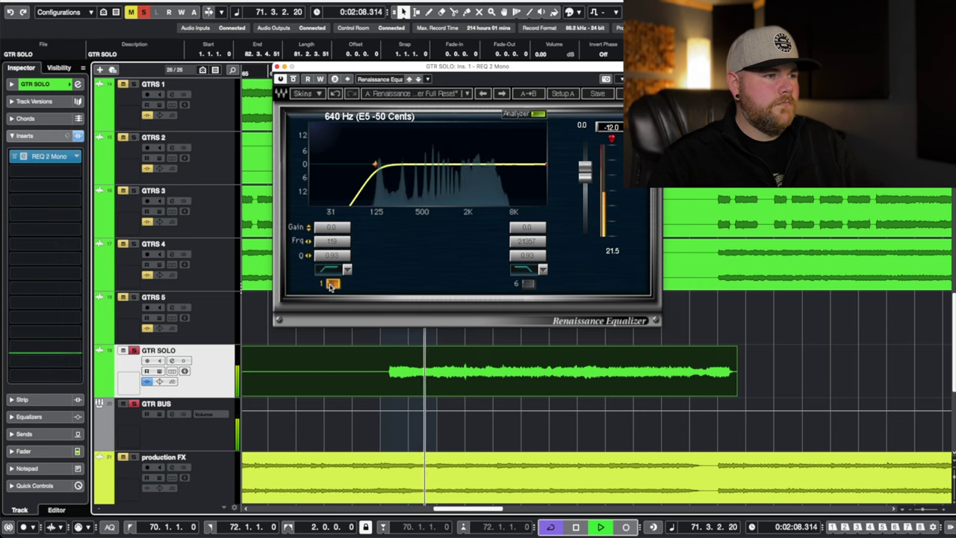
pyautogui.press('space')
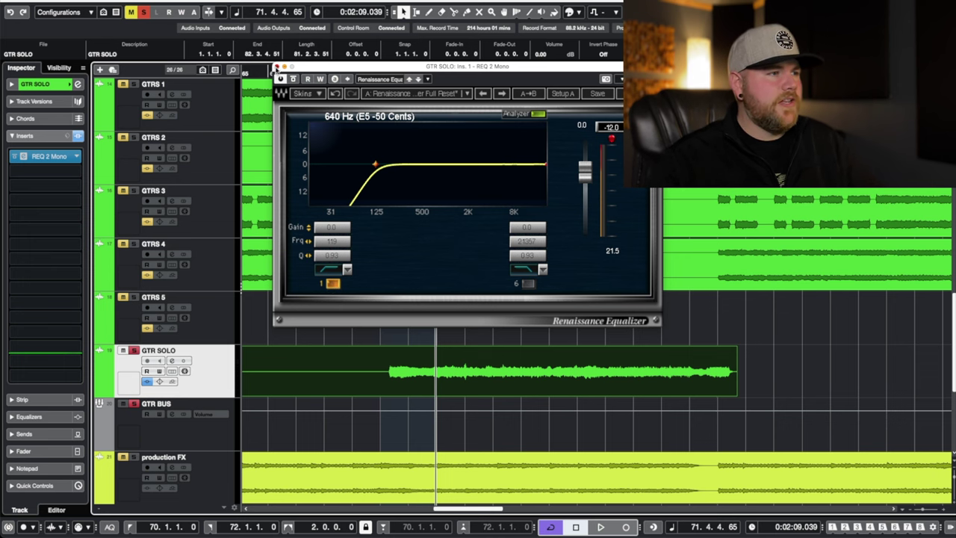
# - Close the guitar EQ, unsolo GTR SOLO, then solo kick in and open its REQ 2 Mono
pyautogui.click(276, 67)
pyautogui.click(133, 351)
pyautogui.scroll(10, 346, 239)
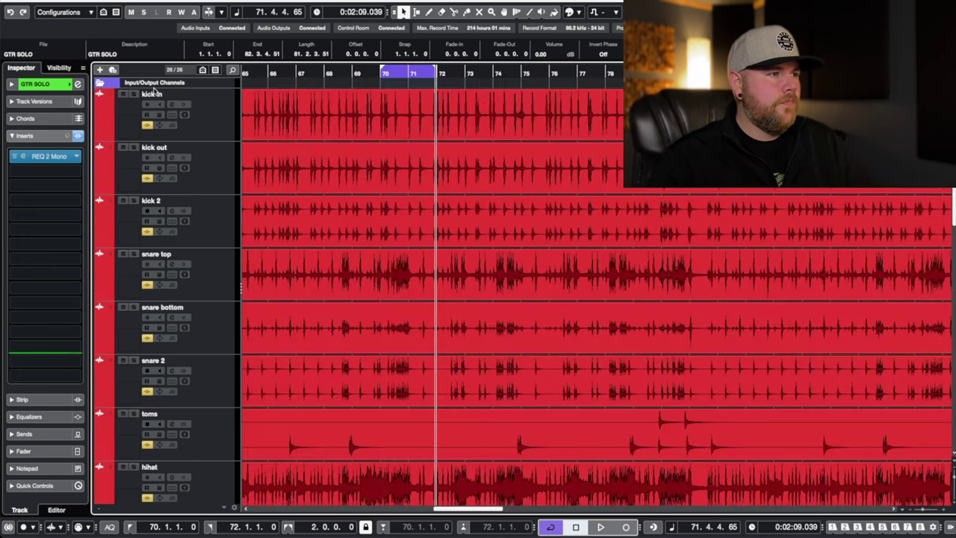
pyautogui.click(134, 94)
pyautogui.click(123, 120)
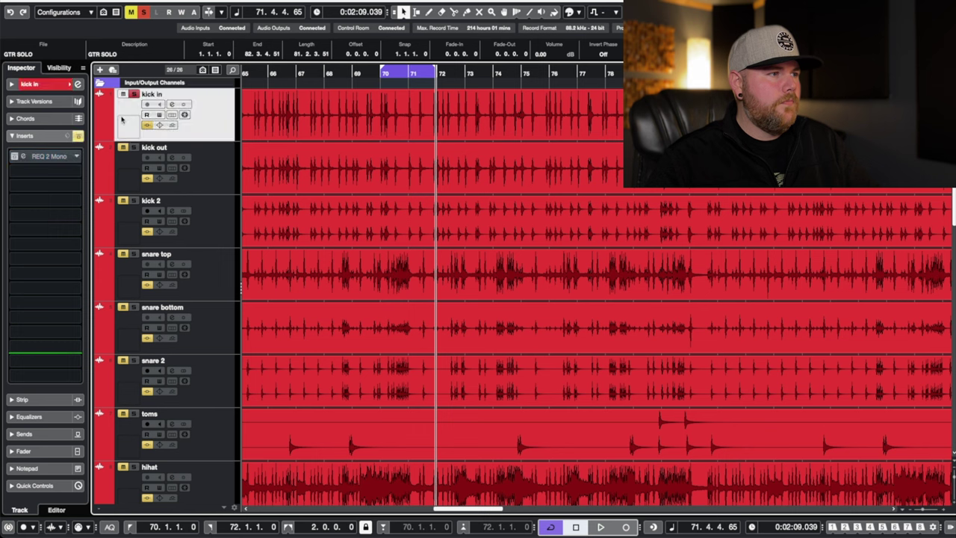
pyautogui.click(45, 158)
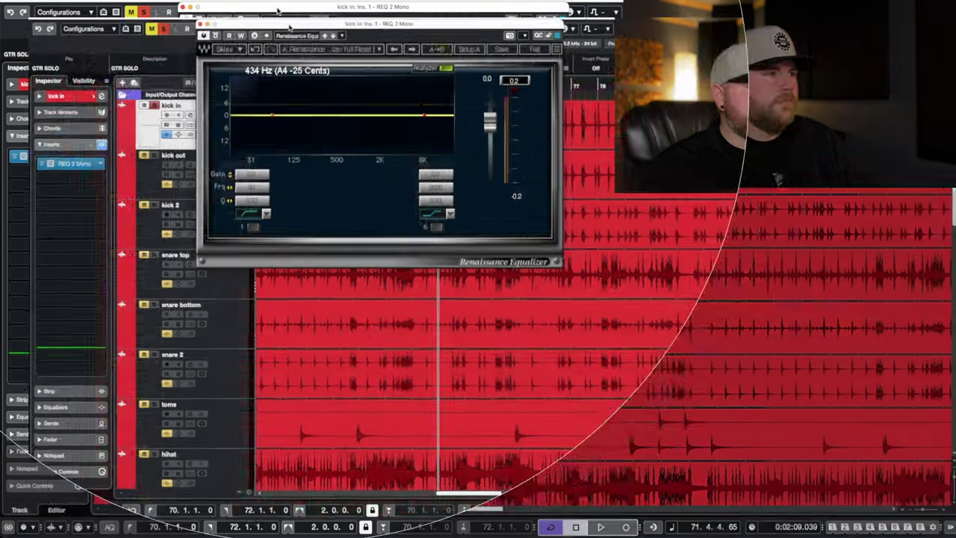
pyautogui.press('space')
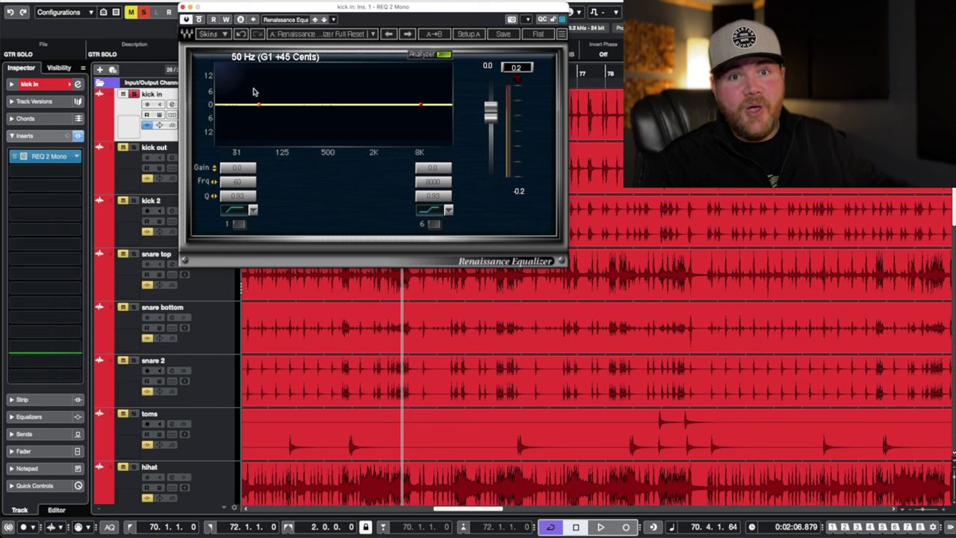
# - Enable band 1 on the kick in EQ as a 20 Hz high-pass while listening
pyautogui.click(238, 224)
pyautogui.moveTo(248, 184); pyautogui.dragTo(247, 209)
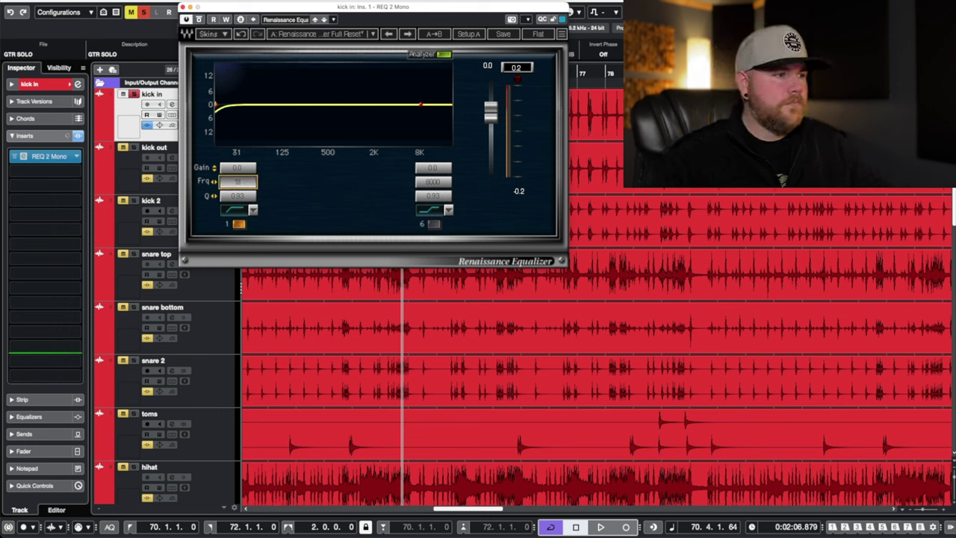
pyautogui.press('space')
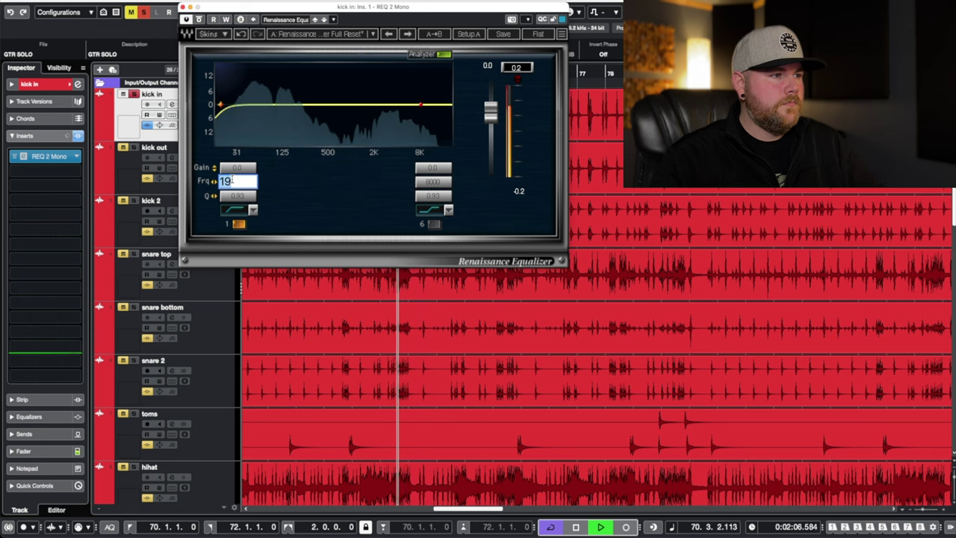
pyautogui.write('20')
pyautogui.press('Return')
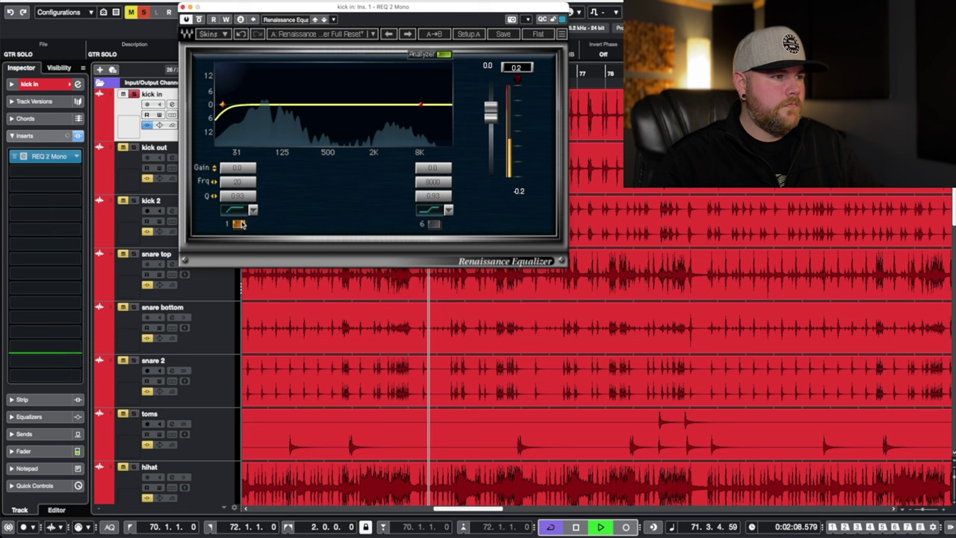
pyautogui.press('space')
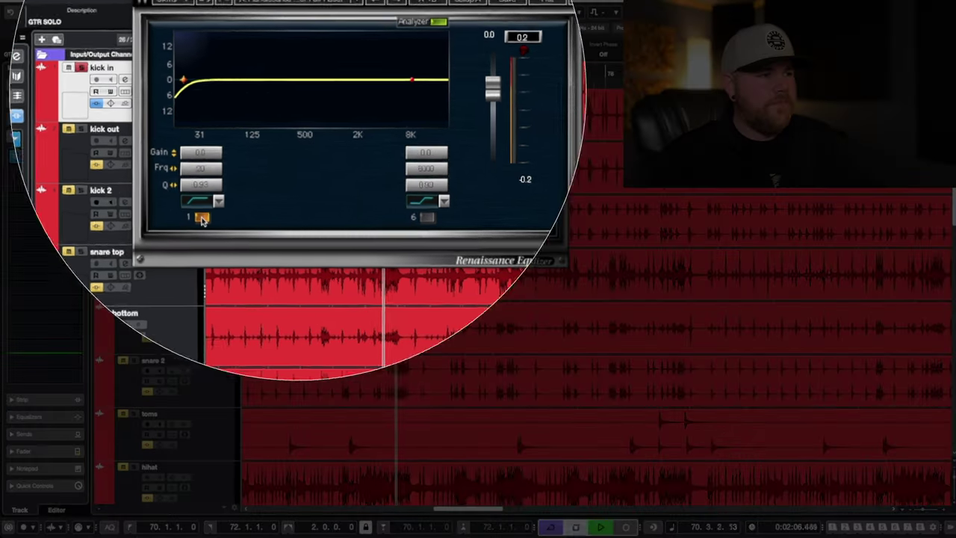
pyautogui.click(239, 226)
pyautogui.press('space')
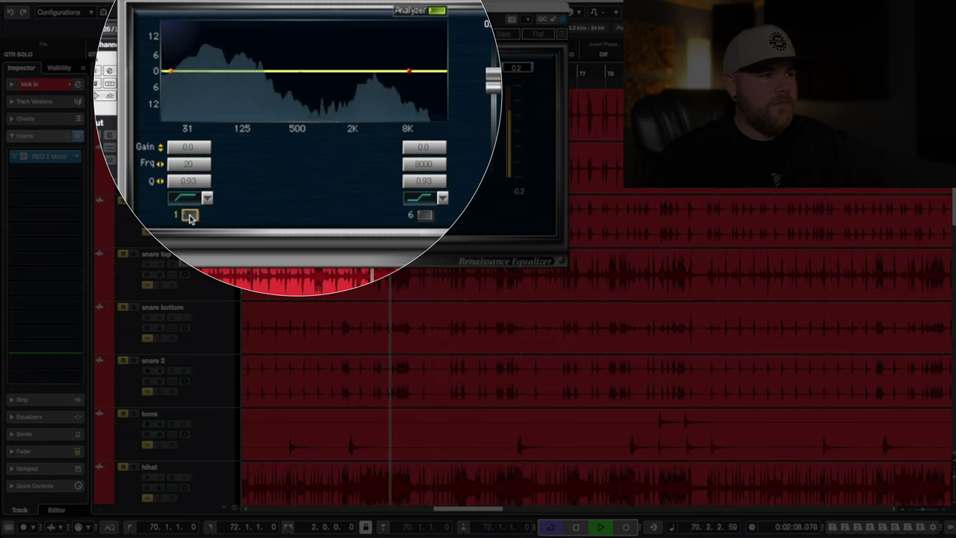
pyautogui.click(190, 215)
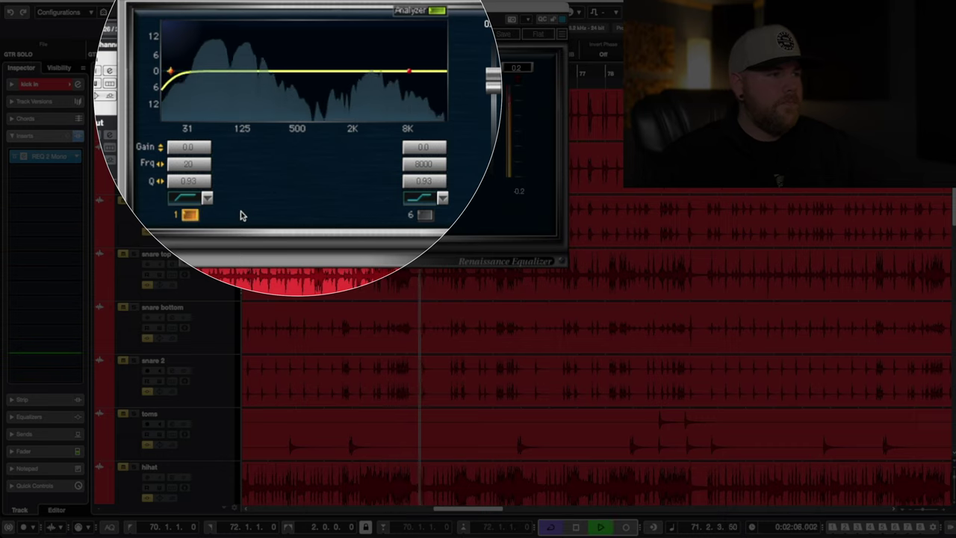